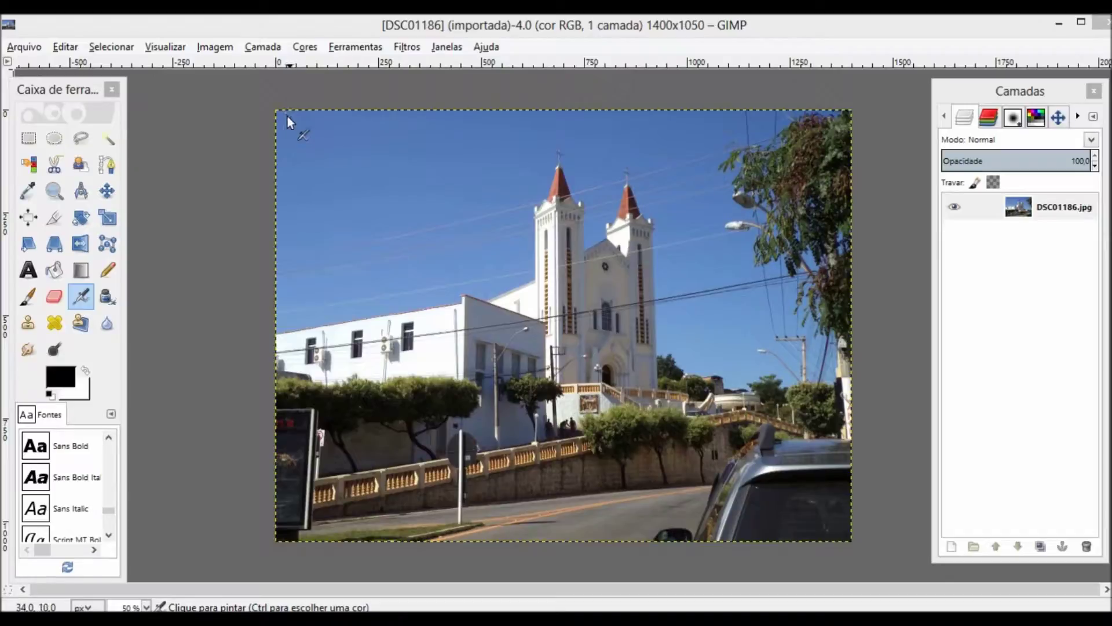
Step: Zoom the church photo to 100% to inspect the towers and sky wires
click(518, 217)
key(1)
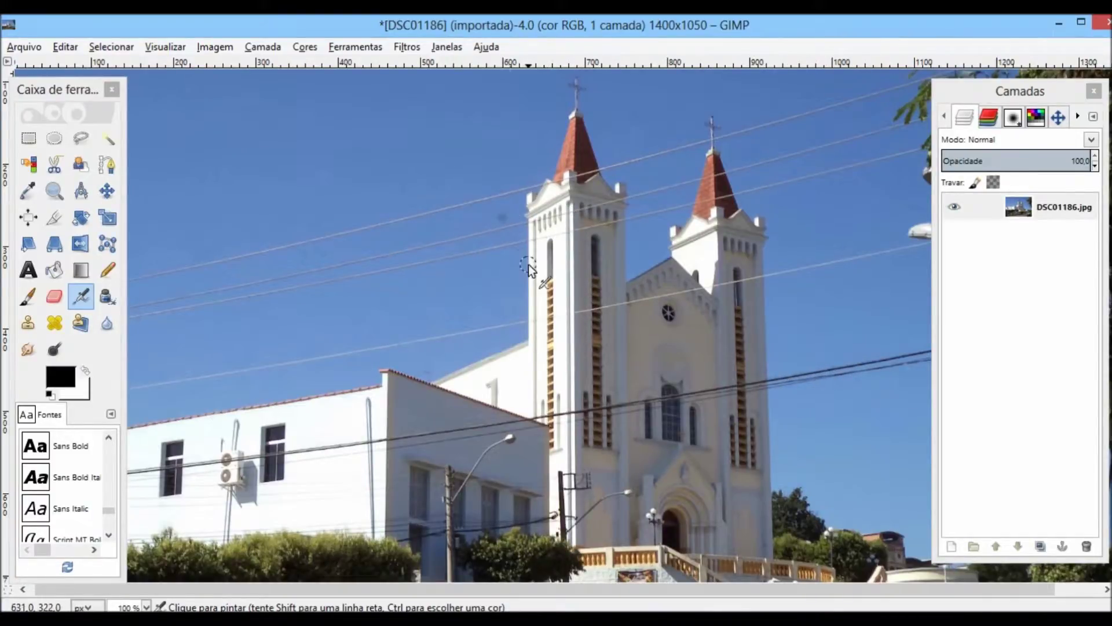
key(ctrl)
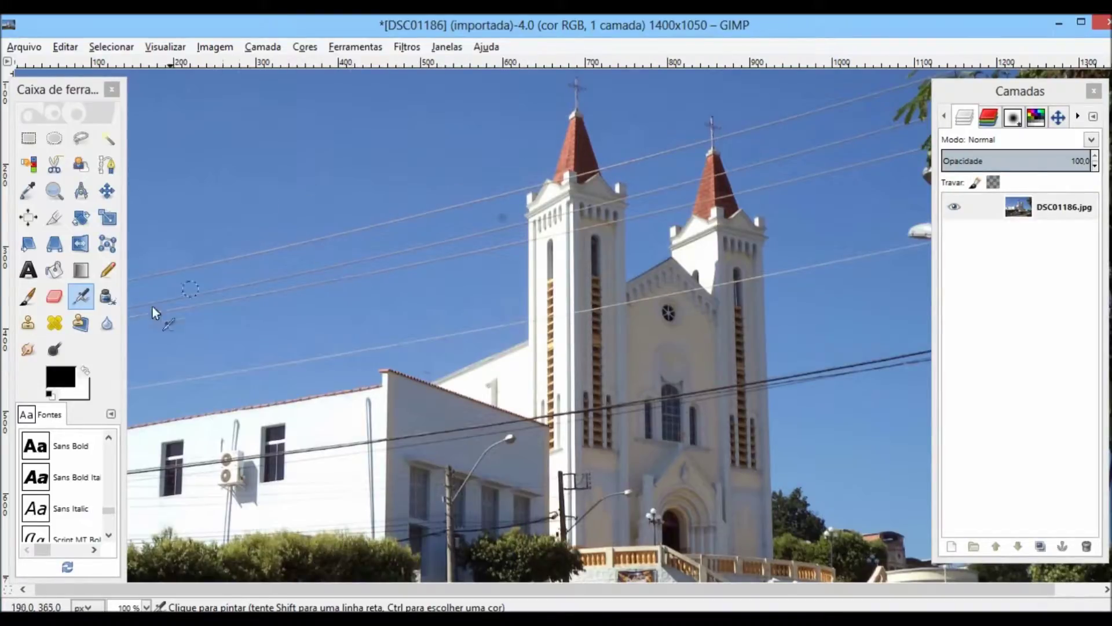
click(29, 325)
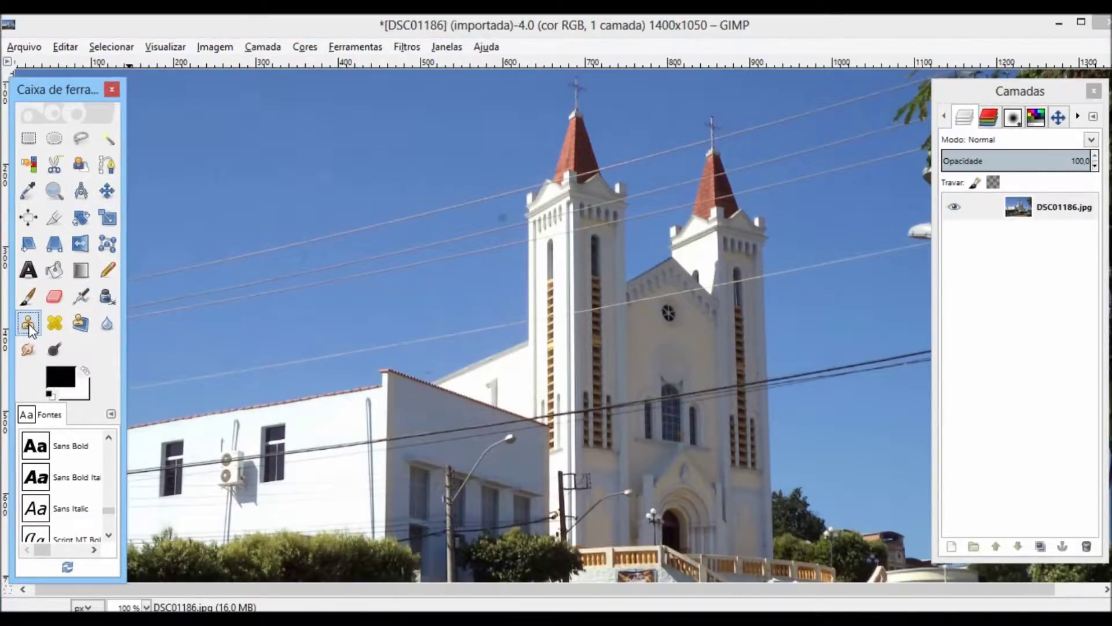
Step: In the Clone tool's options, raise the brush size (Tamanho) to 25
double_click(29, 324)
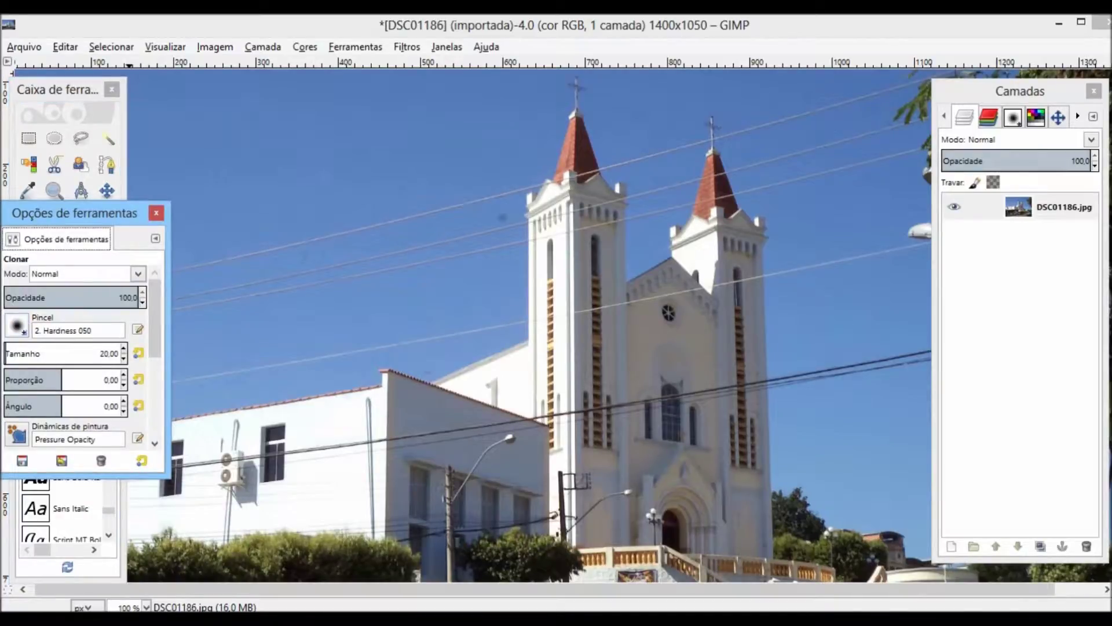
click(123, 349)
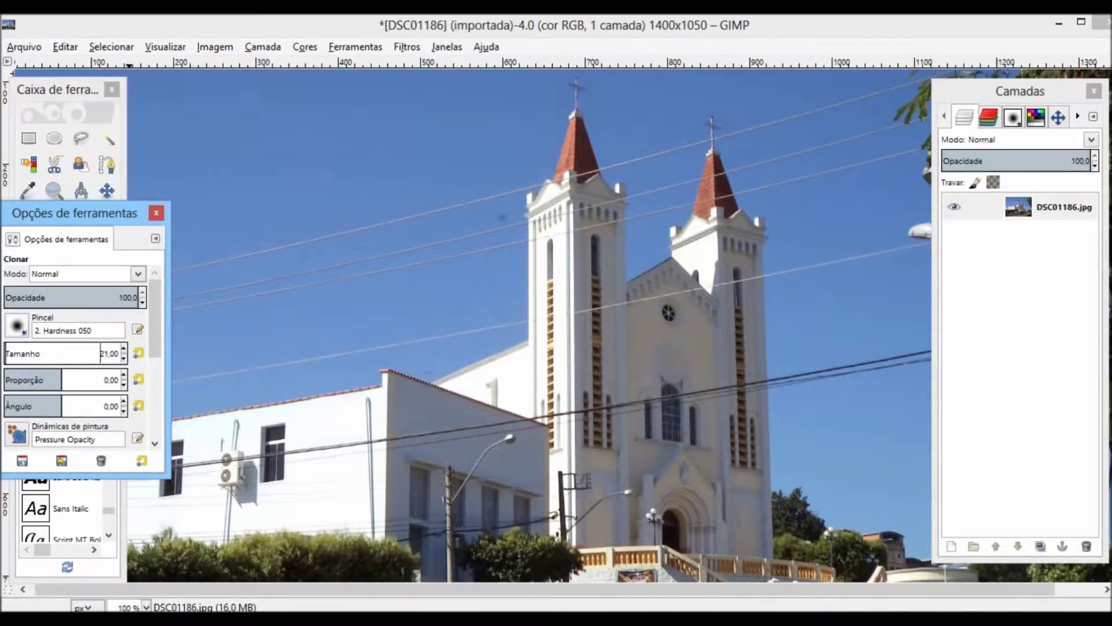
click(124, 349)
click(124, 348)
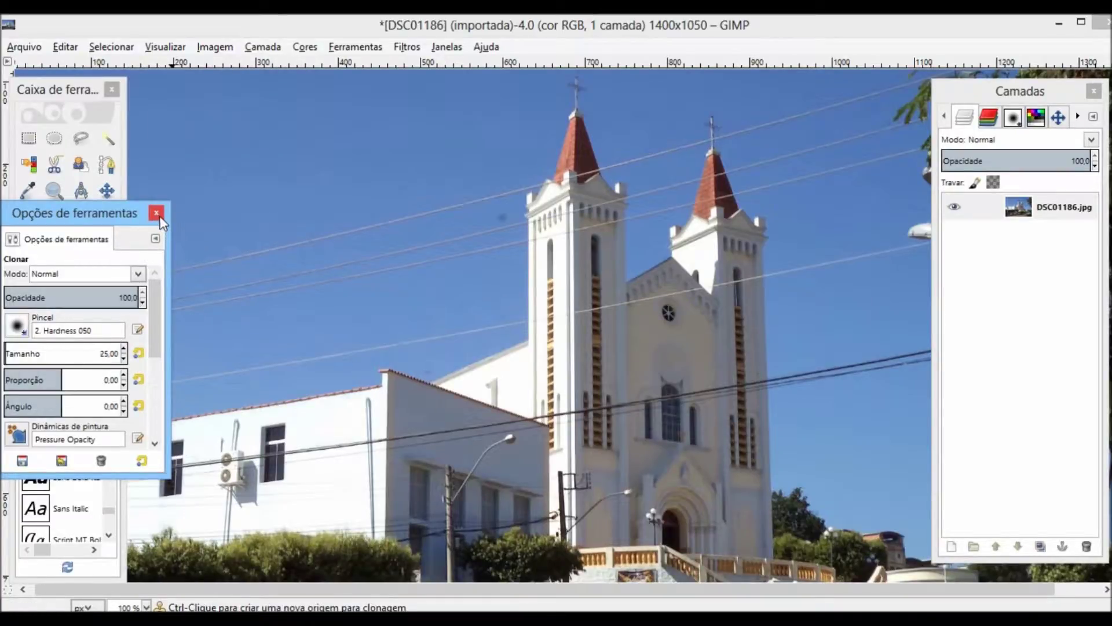
click(156, 214)
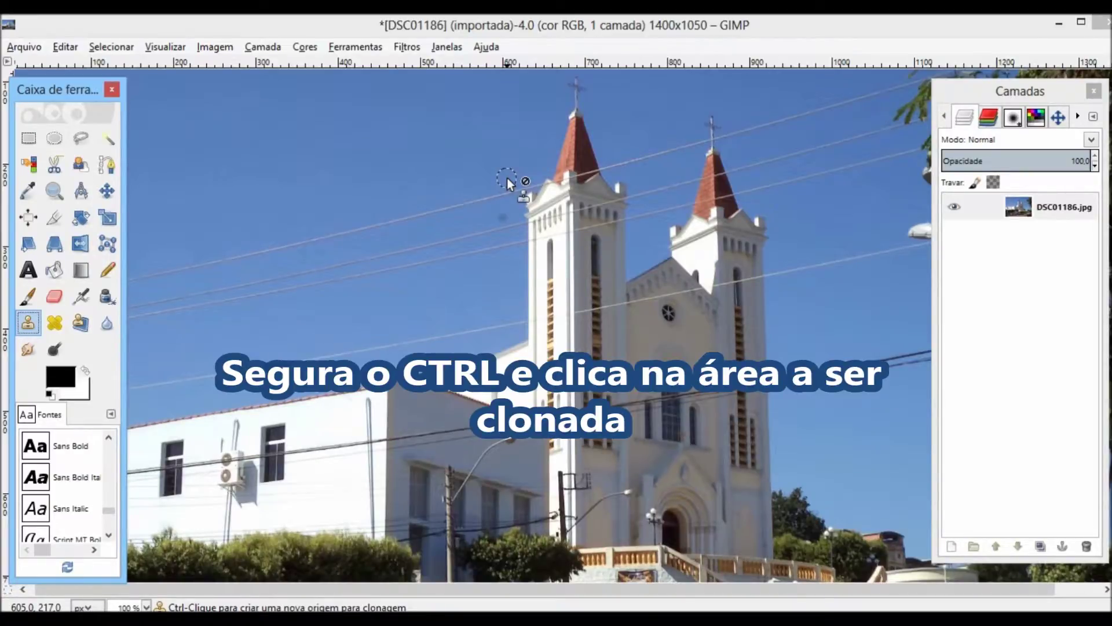
Step: Sample clean sky beside the left tower and paint it over a short wire stretch
ctrl+click(506, 178)
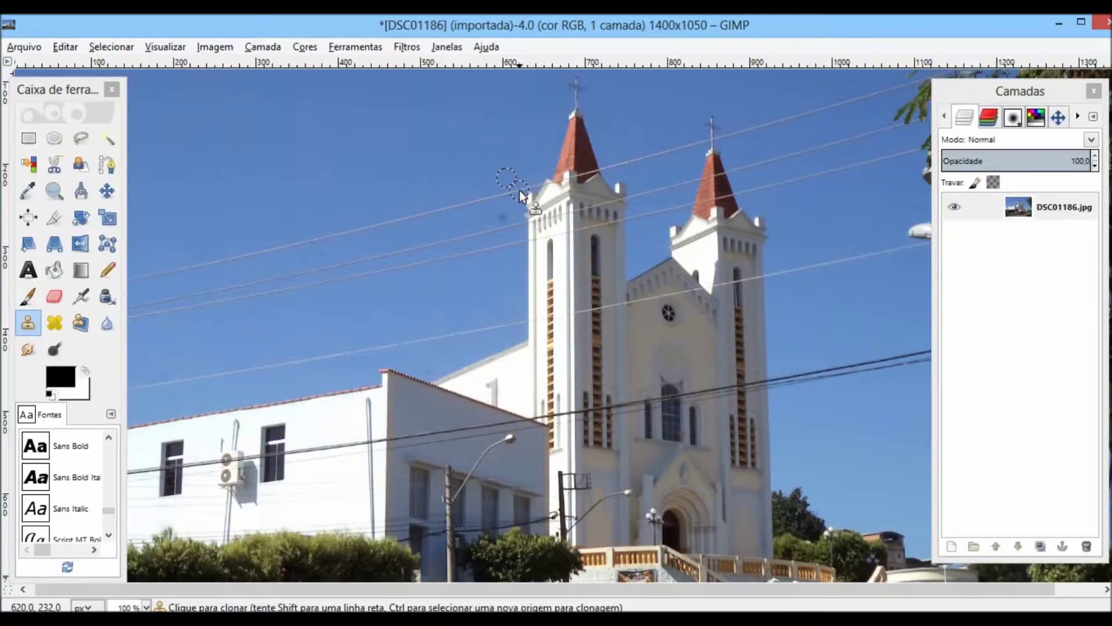
drag(512, 188, 485, 201)
Step: Zoom to 300% and clone sky over the wire left of the tower top and further left
scroll(495, 200, up, 1)
scroll(495, 199, up, 1)
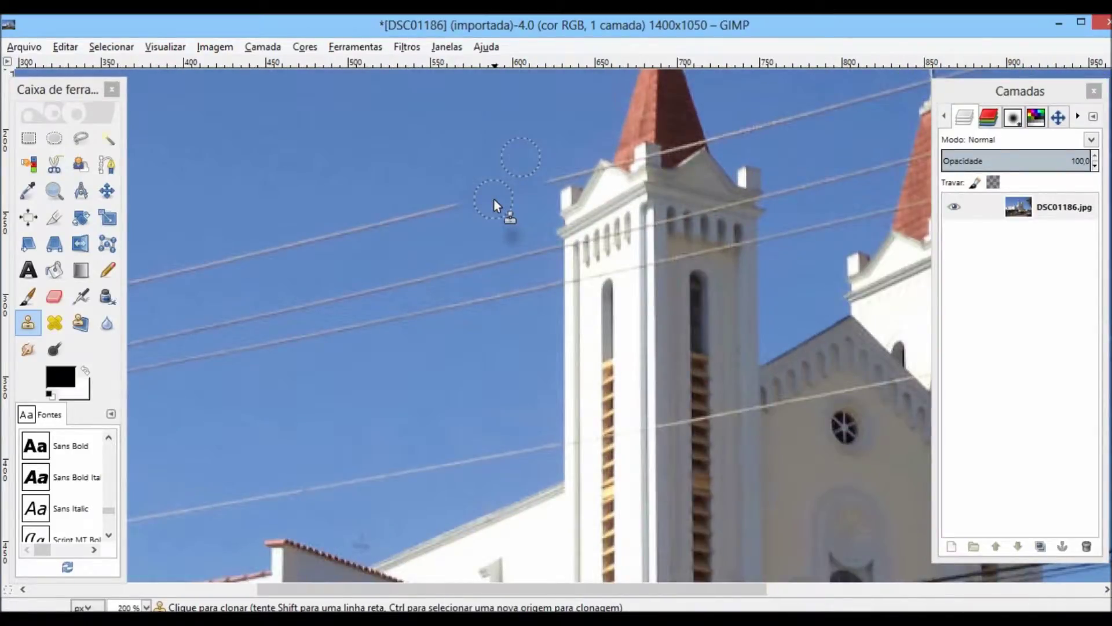
scroll(495, 200, up, 1)
drag(442, 210, 335, 234)
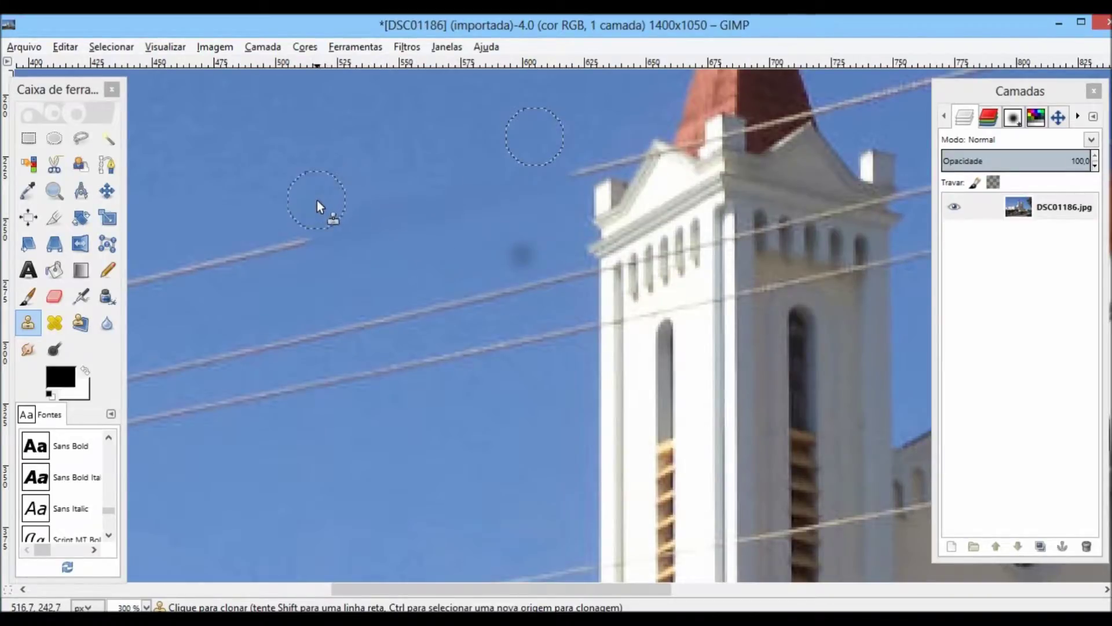
ctrl+click(277, 210)
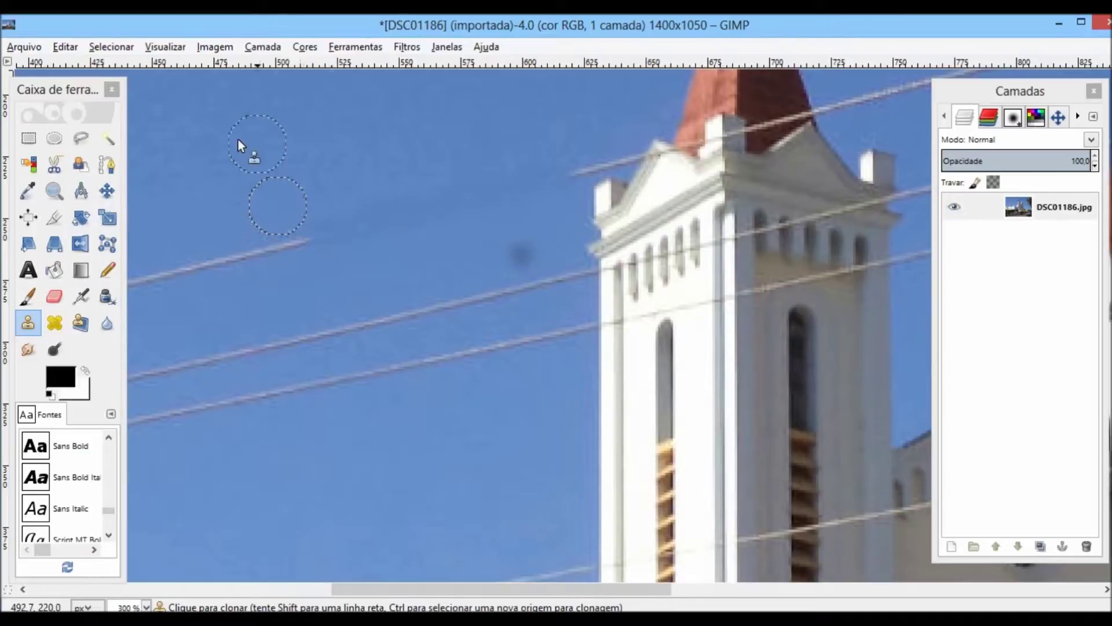
drag(297, 238, 156, 275)
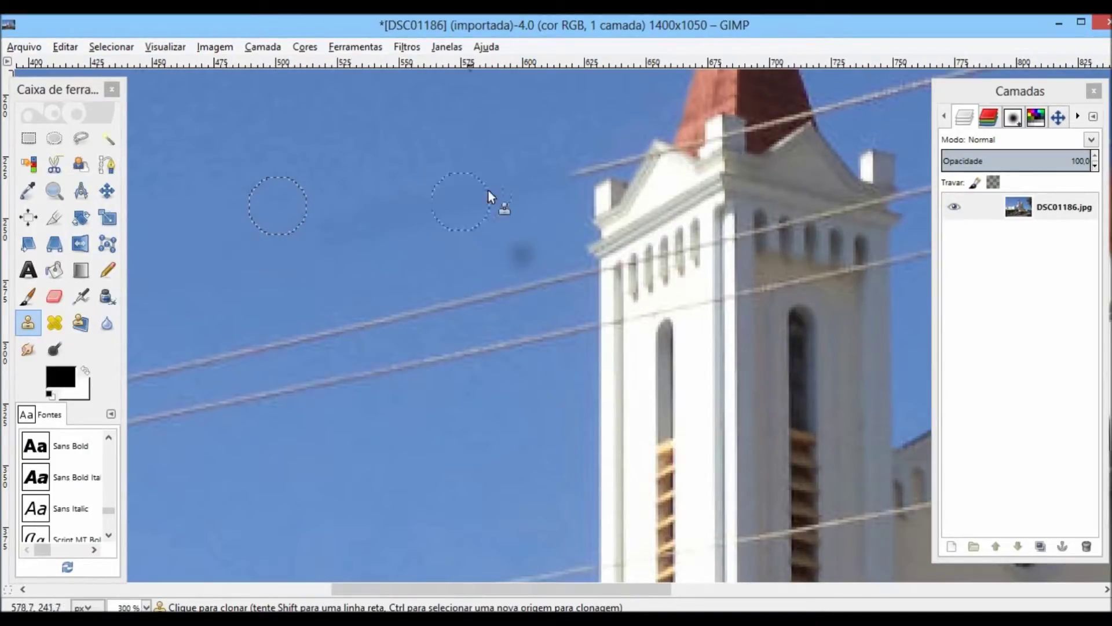
Step: Clone fresh open sky over the upper, middle and upper-left wire stretches near the tower
ctrl+click(392, 275)
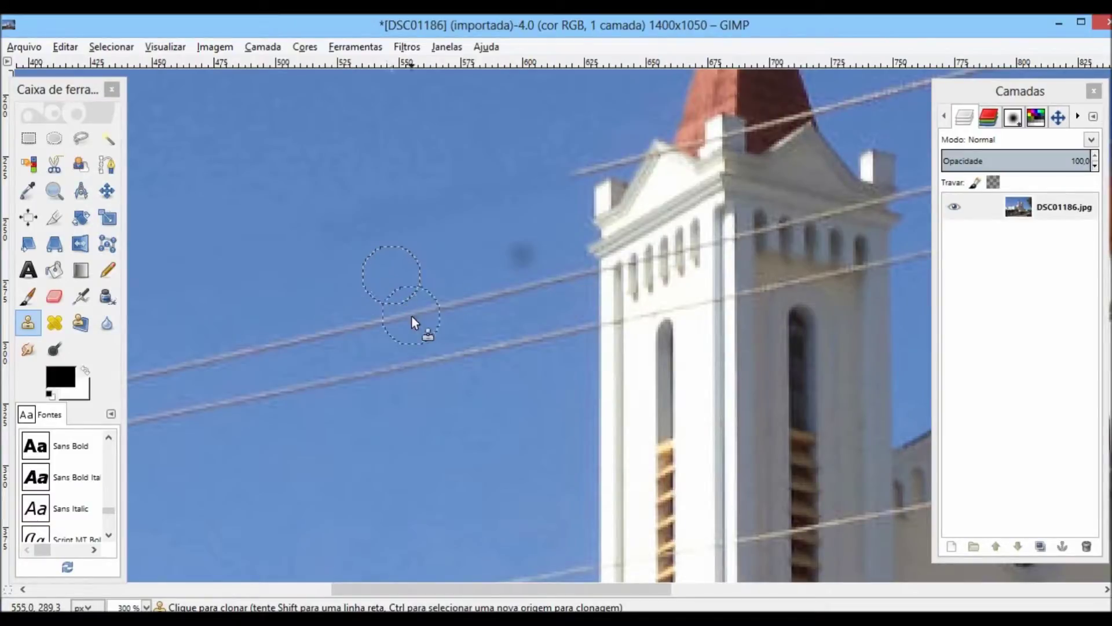
drag(412, 316, 302, 334)
mouse_move(423, 312)
mouse_down()
mouse_move(539, 281)
mouse_move(481, 300)
mouse_up()
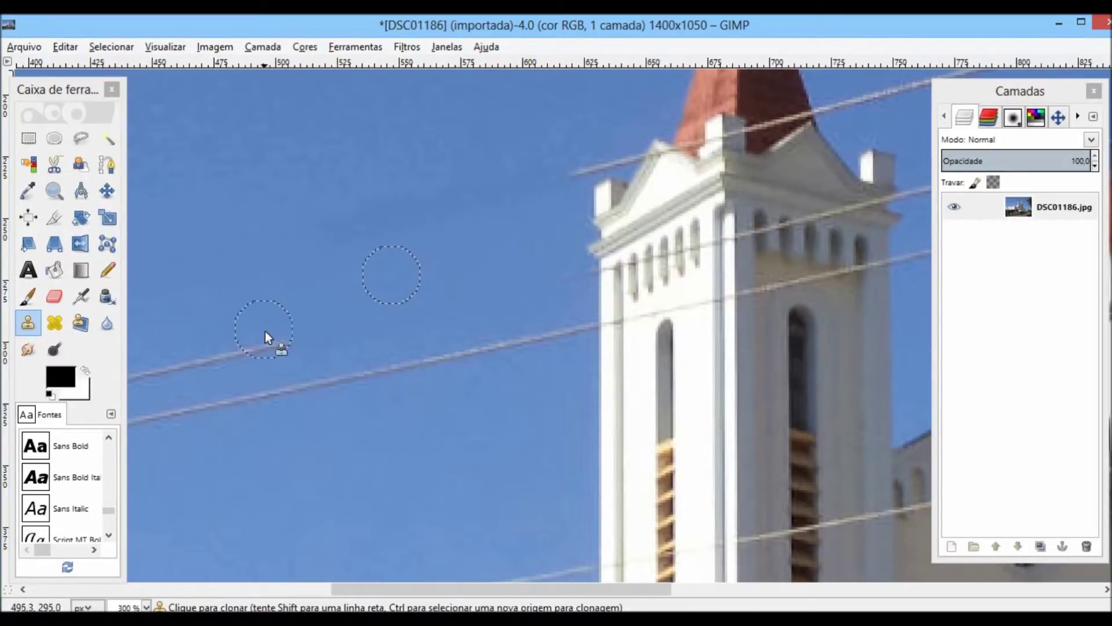
mouse_move(290, 347)
mouse_down()
mouse_move(149, 377)
mouse_move(299, 392)
mouse_up()
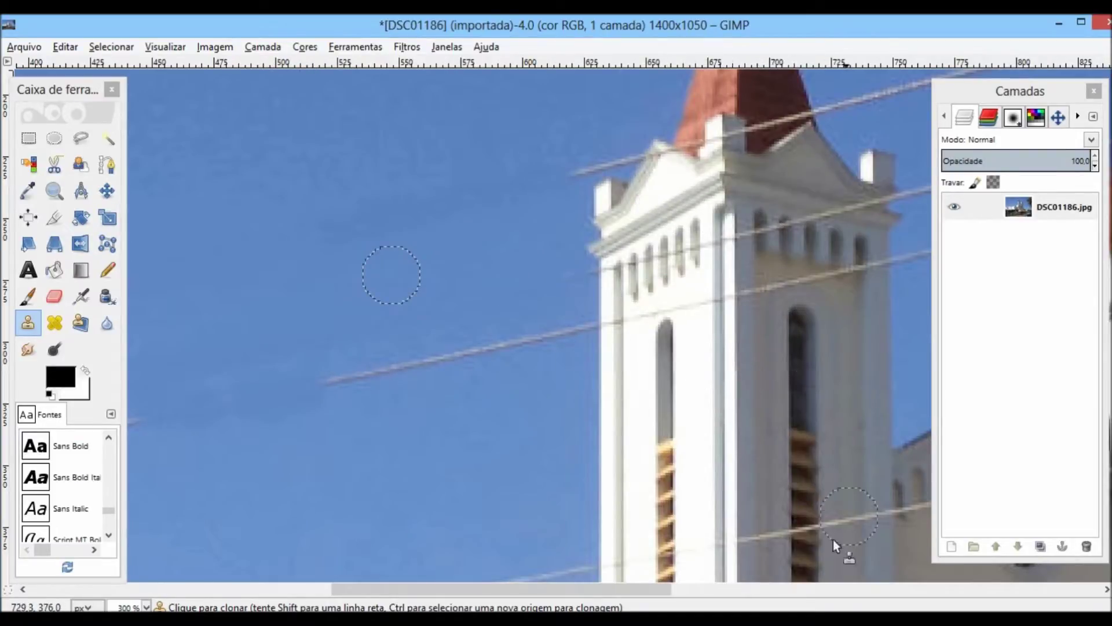
drag(623, 589, 701, 589)
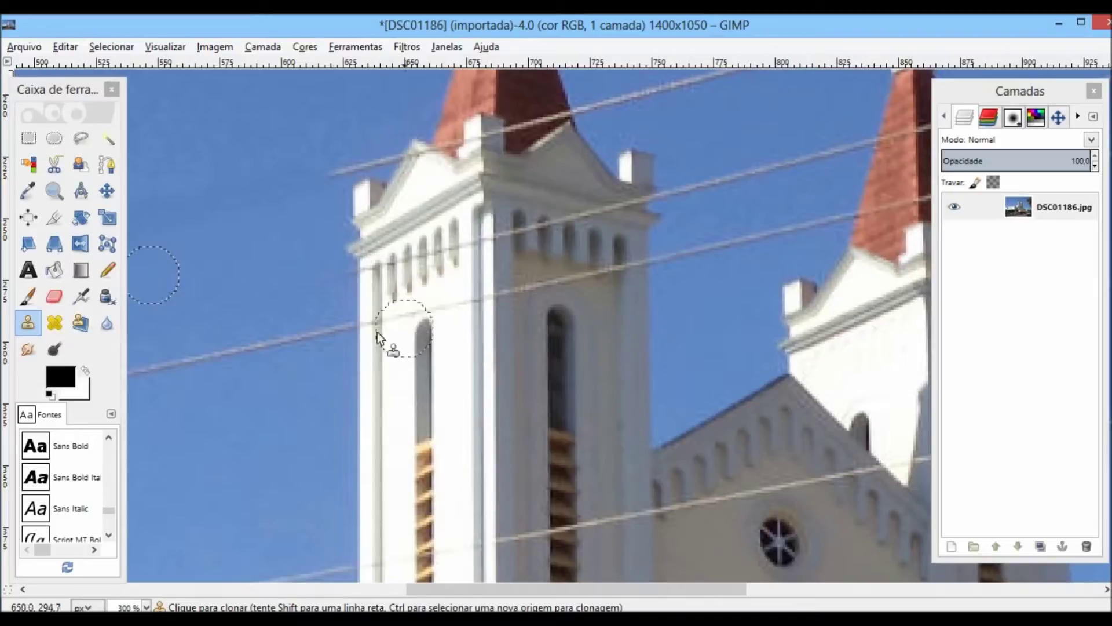
double_click(27, 323)
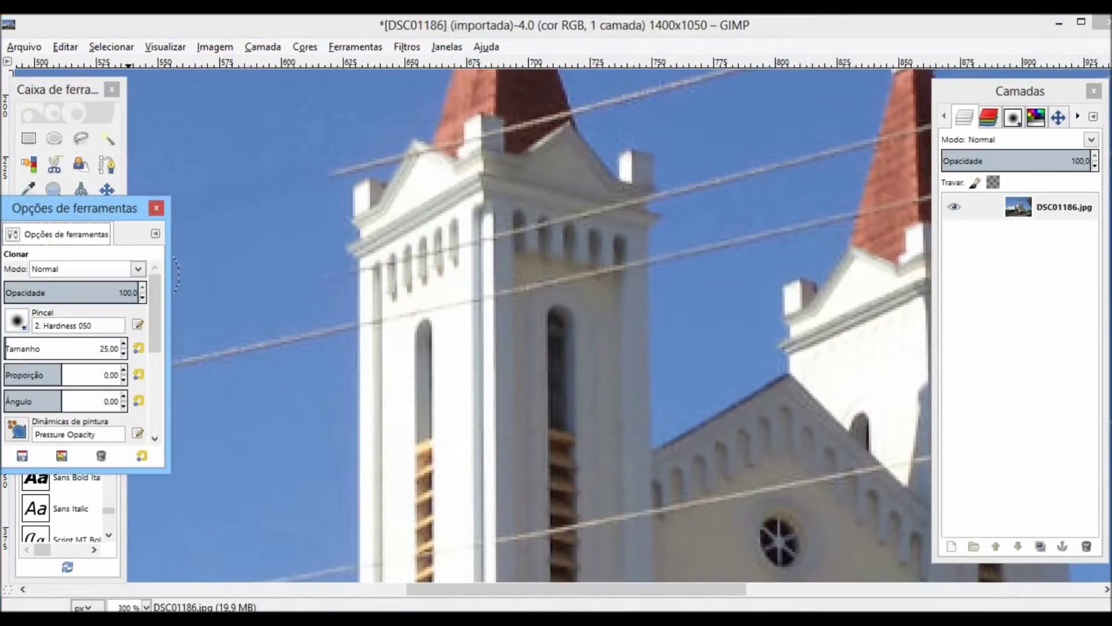
Step: At 550%, clone wall texture over the wire on the tower and left of the dark window
click(156, 207)
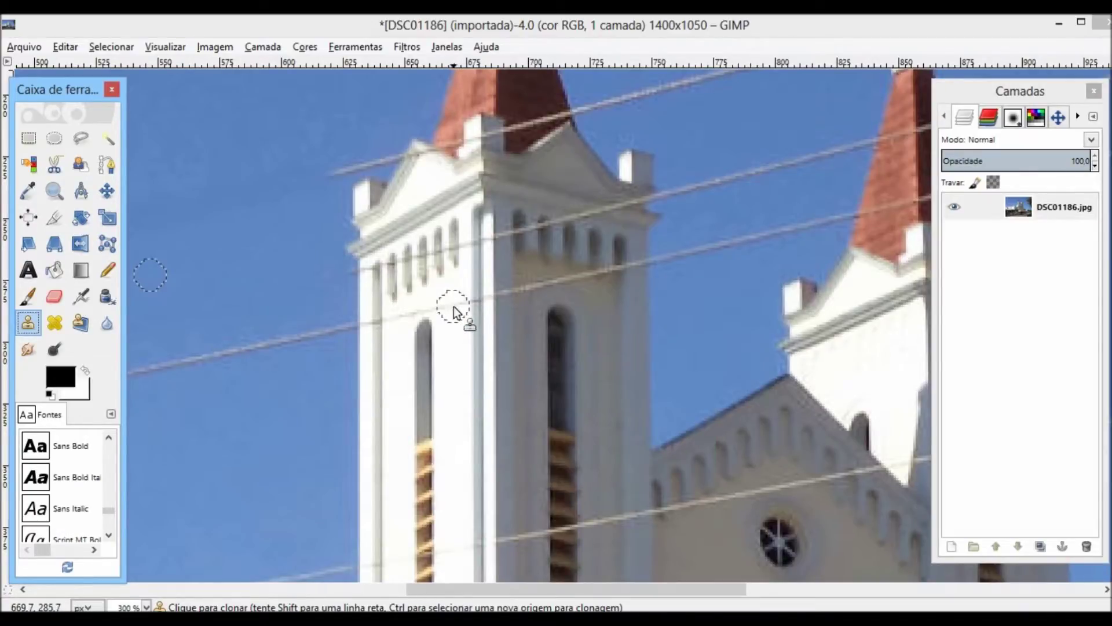
ctrl+scroll(454, 307, up, 2)
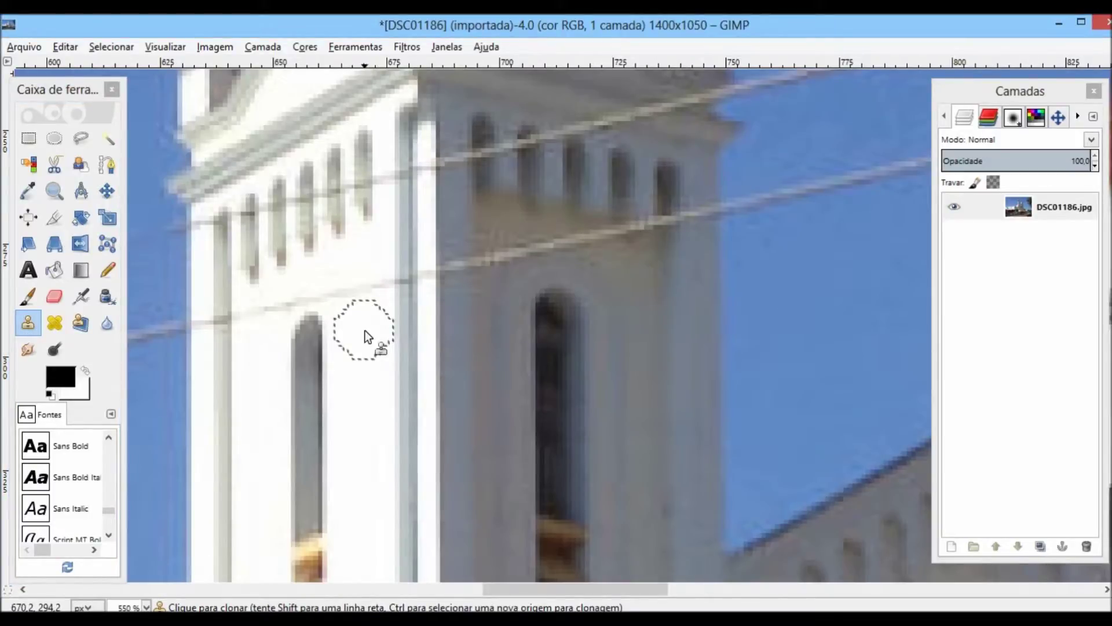
drag(351, 301, 373, 282)
drag(303, 297, 256, 323)
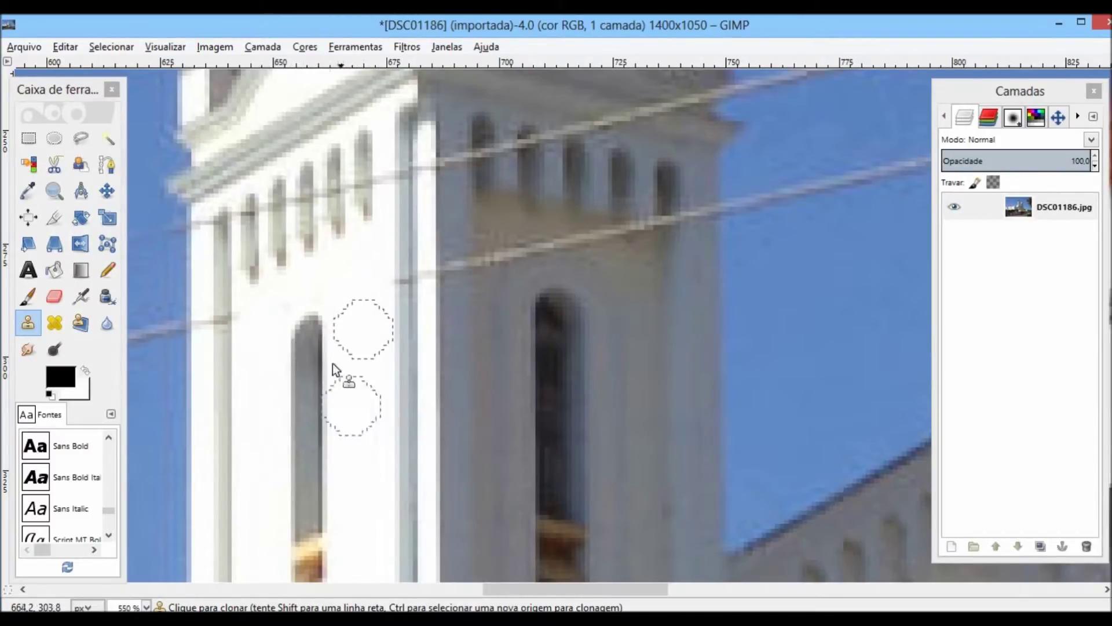
Step: Resample the pillar and wall to cover the overhead wire segment and its remaining bit
ctrl+click(221, 345)
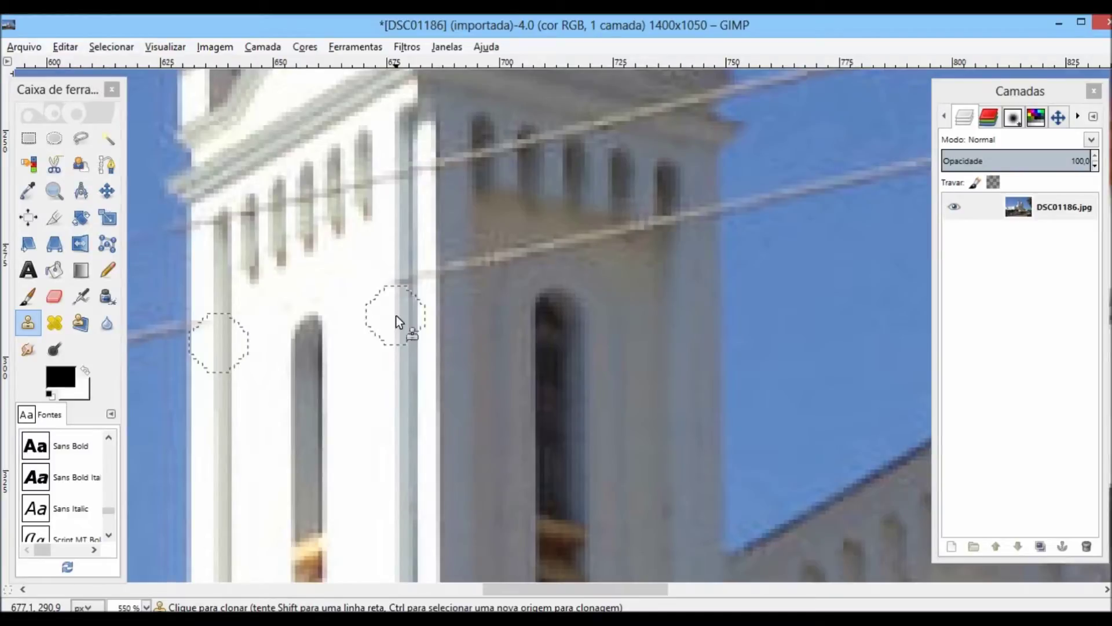
ctrl+click(496, 294)
drag(509, 265, 539, 250)
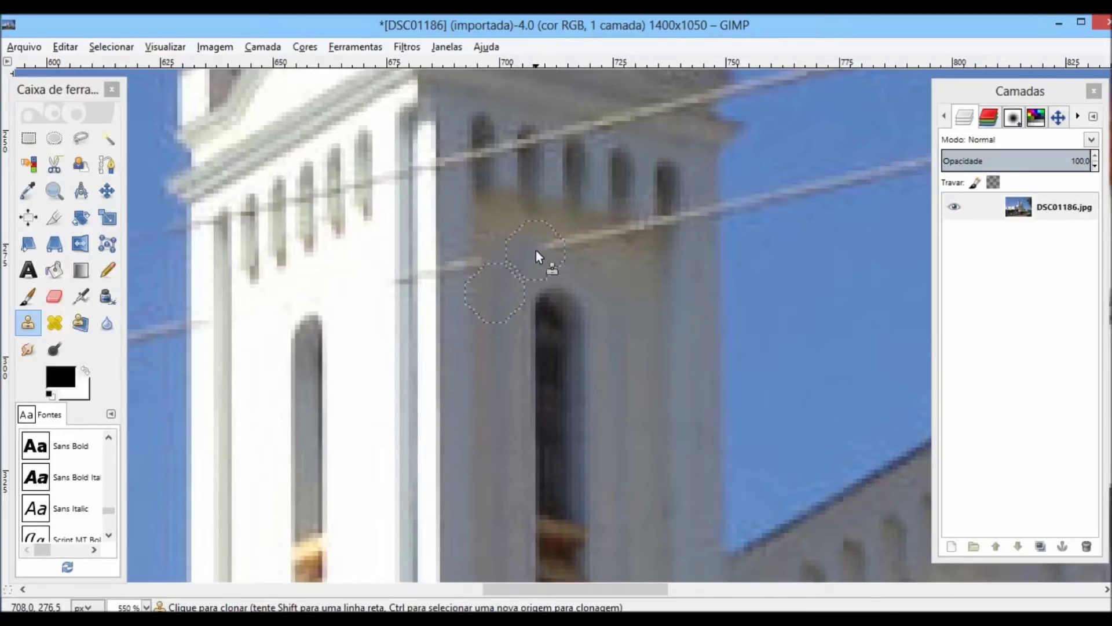
ctrl+click(455, 306)
click(458, 270)
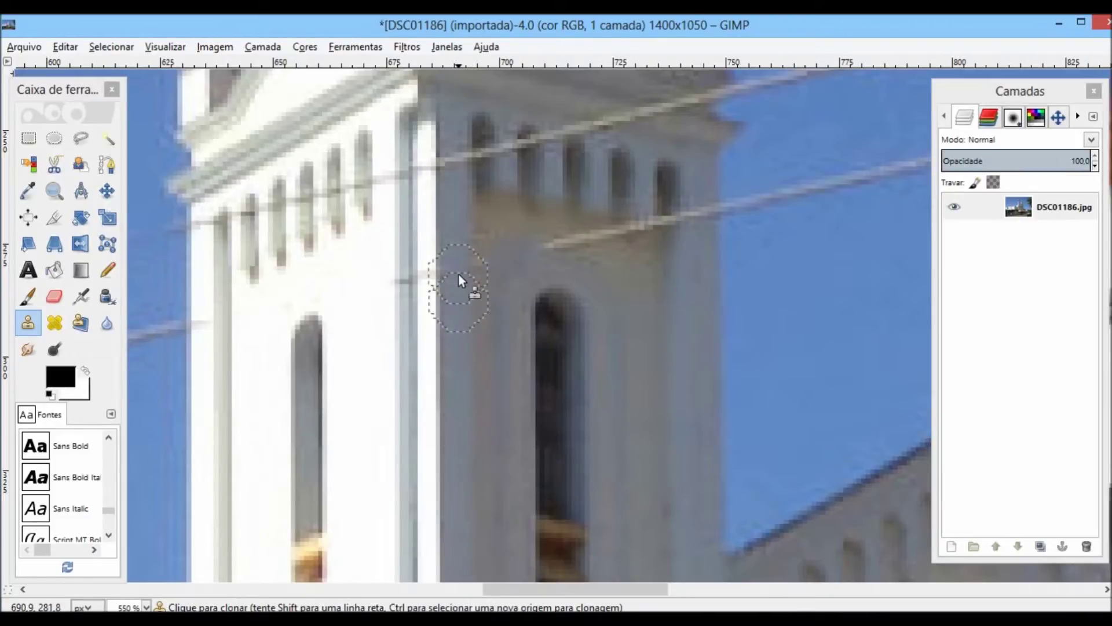
Step: Zoom into the right tower's red spire at 400% and set a nearby clone source
scroll(457, 273, down, 2)
scroll(457, 273, down, 1)
scroll(458, 273, down, 1)
scroll(458, 273, down, 1)
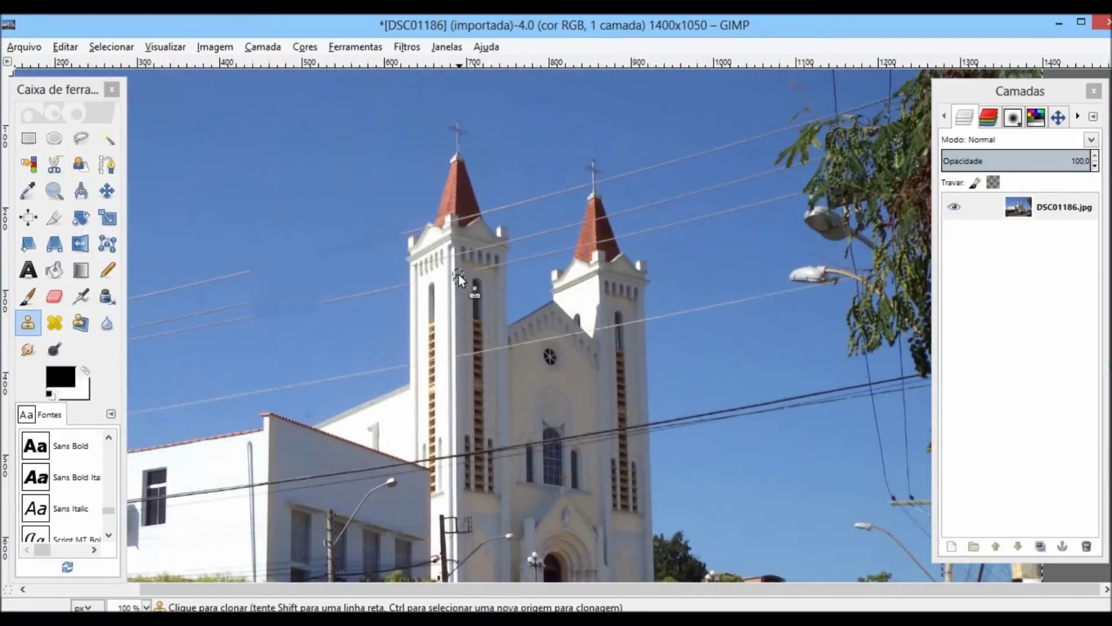
scroll(592, 233, up, 4)
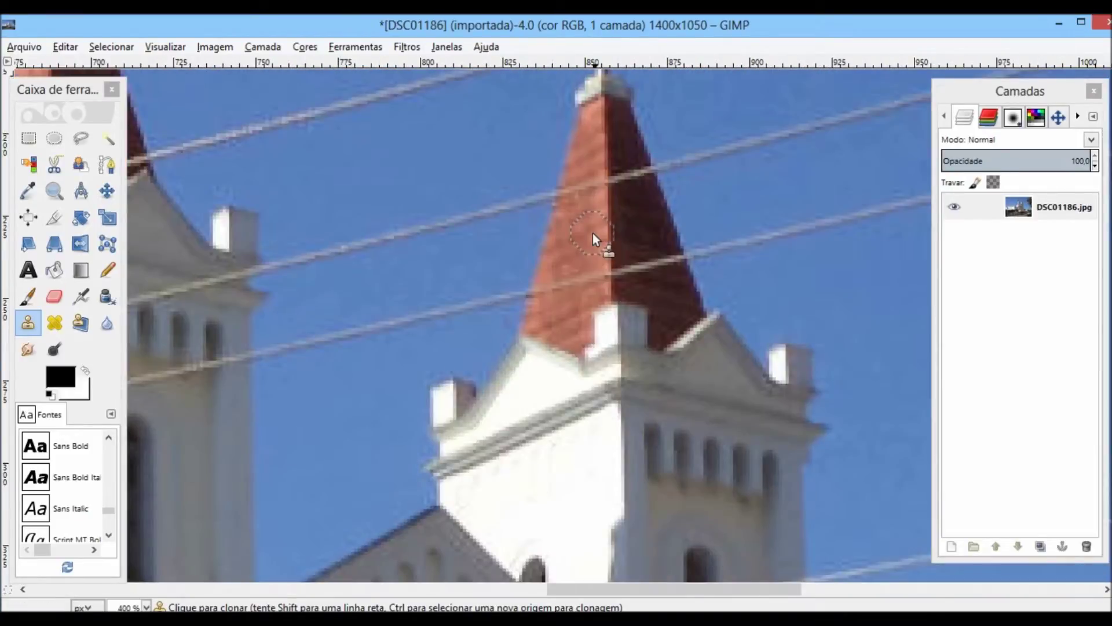
ctrl+click(574, 255)
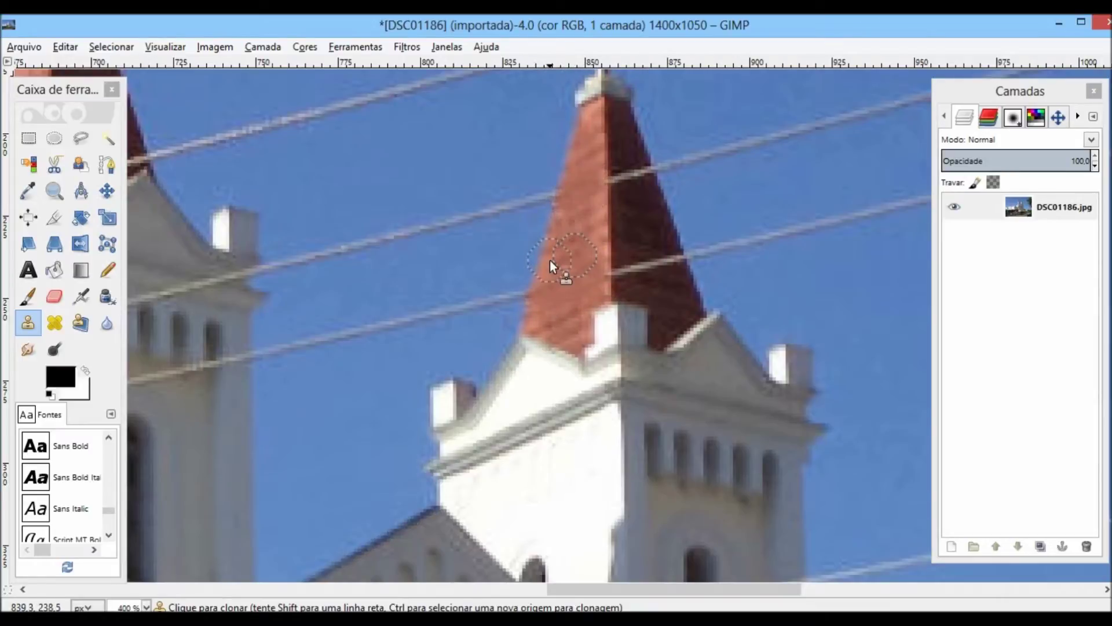
Step: Clone the spire's dark face over both the upper and lower wires crossing it
ctrl+click(638, 203)
click(625, 177)
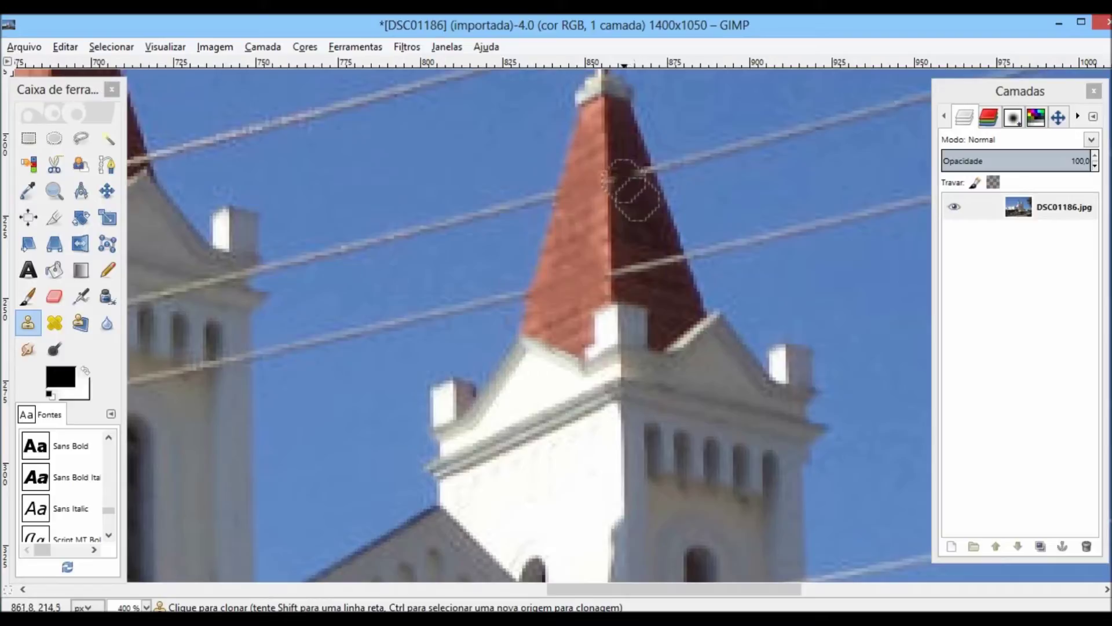
drag(624, 168, 641, 174)
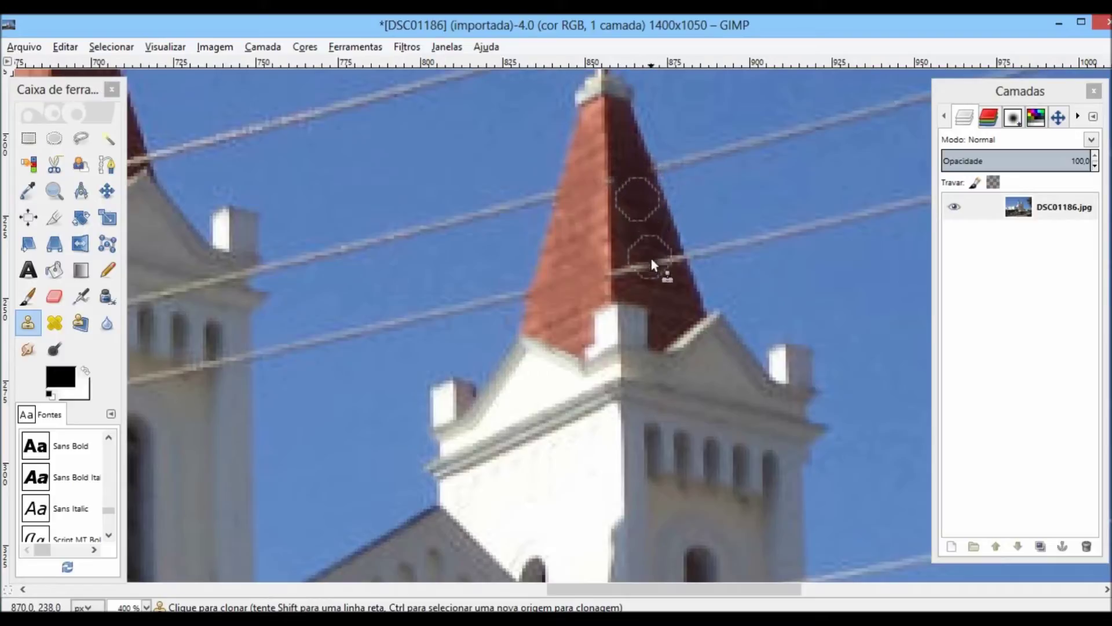
drag(663, 267, 627, 274)
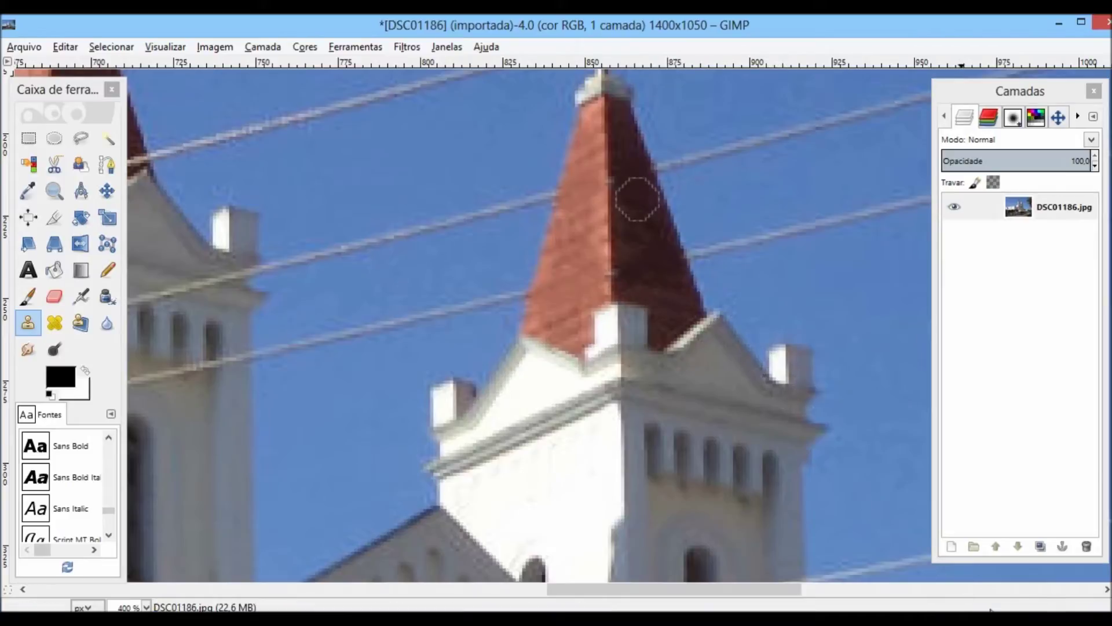
drag(753, 589, 777, 589)
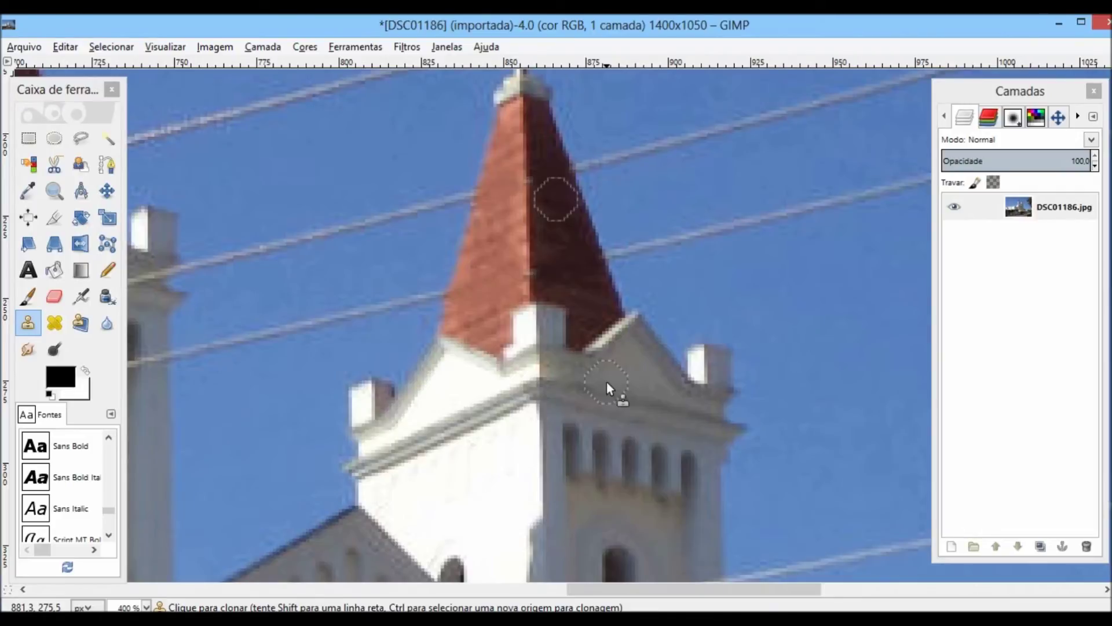
Step: Zoom out to view the whole retouched church photo at 66.7%
key(minus)
key(minus)
key(minus)
key(minus)
key(minus)
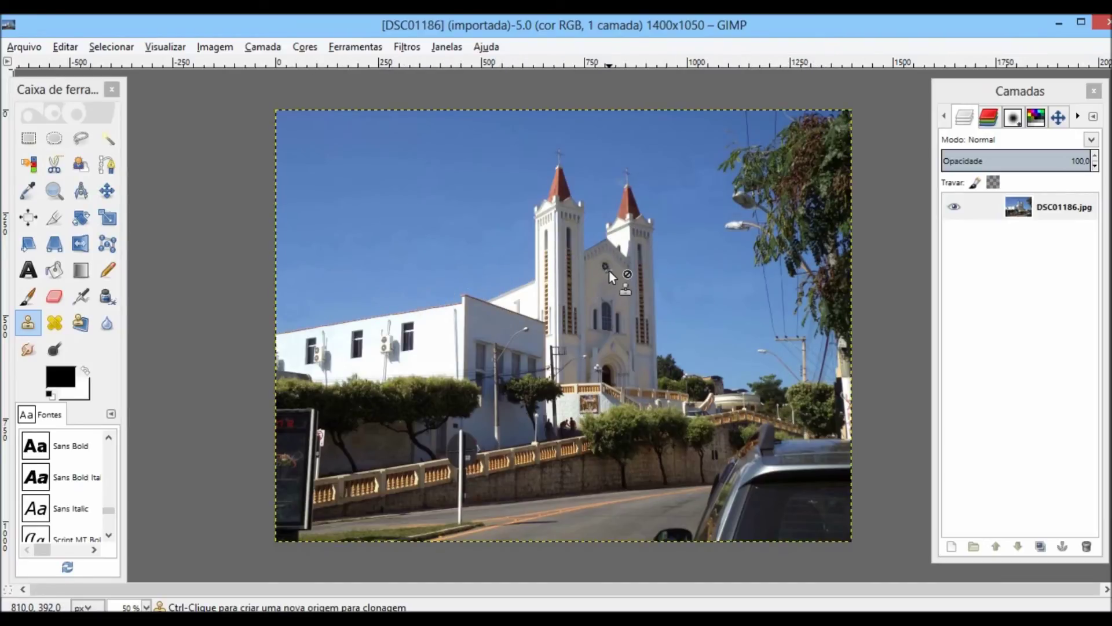
scroll(610, 272, up, 1)
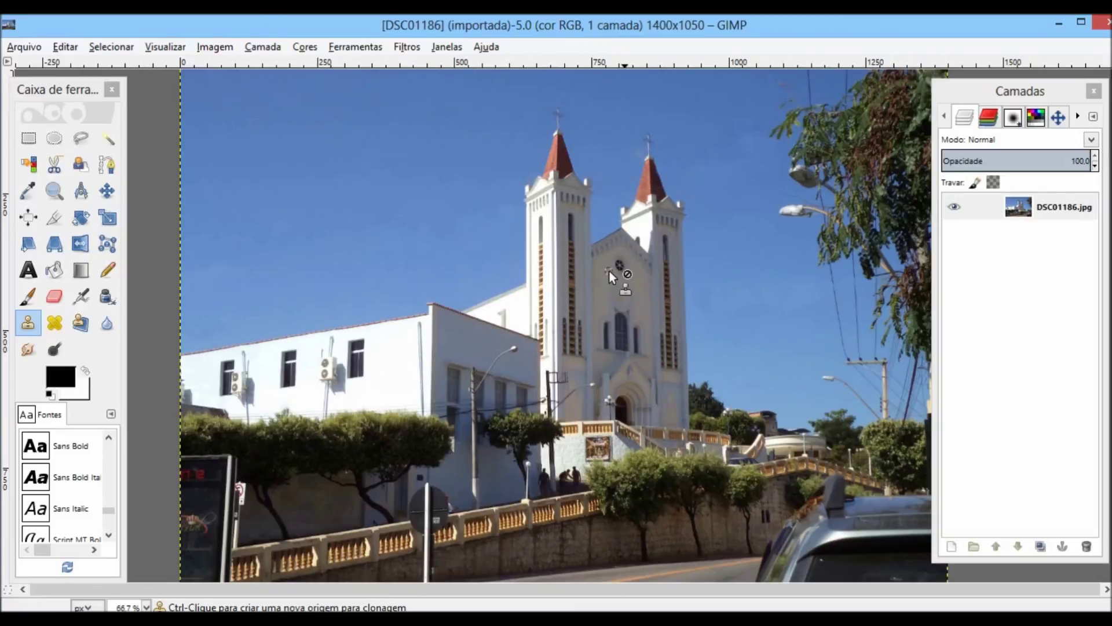